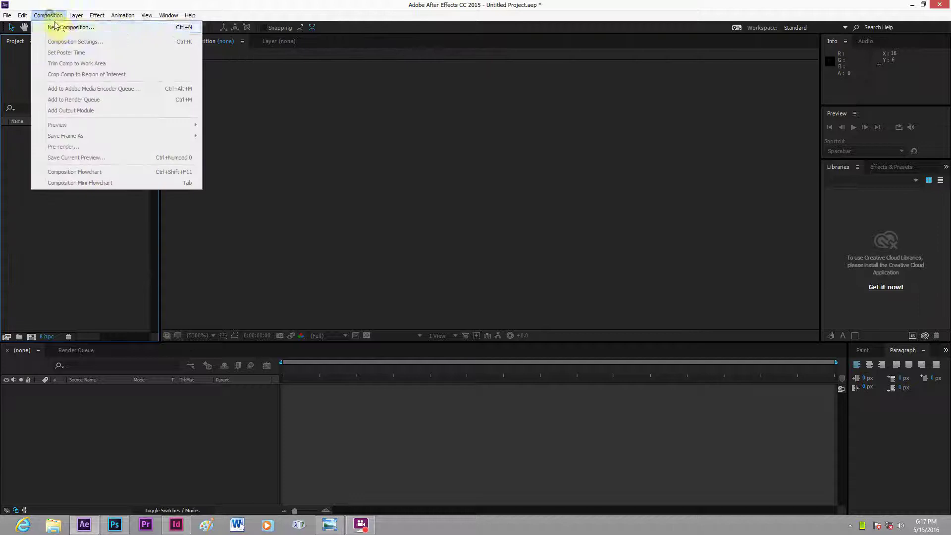
Create a composition named hjhjkh with the HDTV 1080 29.97 preset and a duration of 0;03;30;00.
click(58, 25)
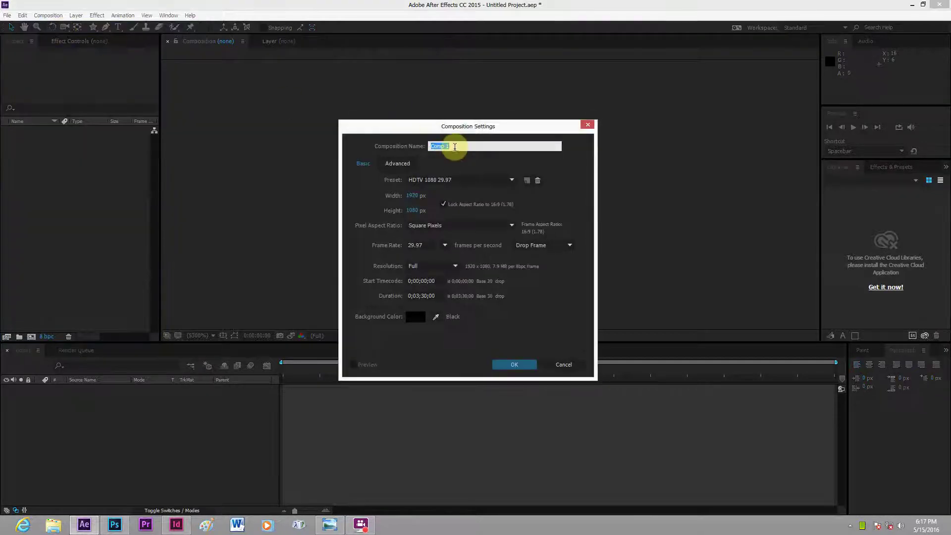
text(hjhjkh)
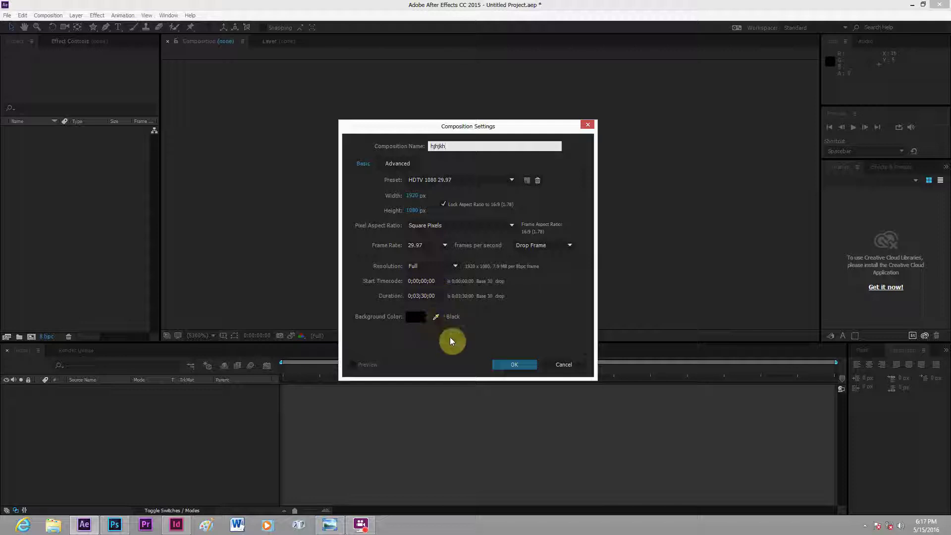
click(524, 366)
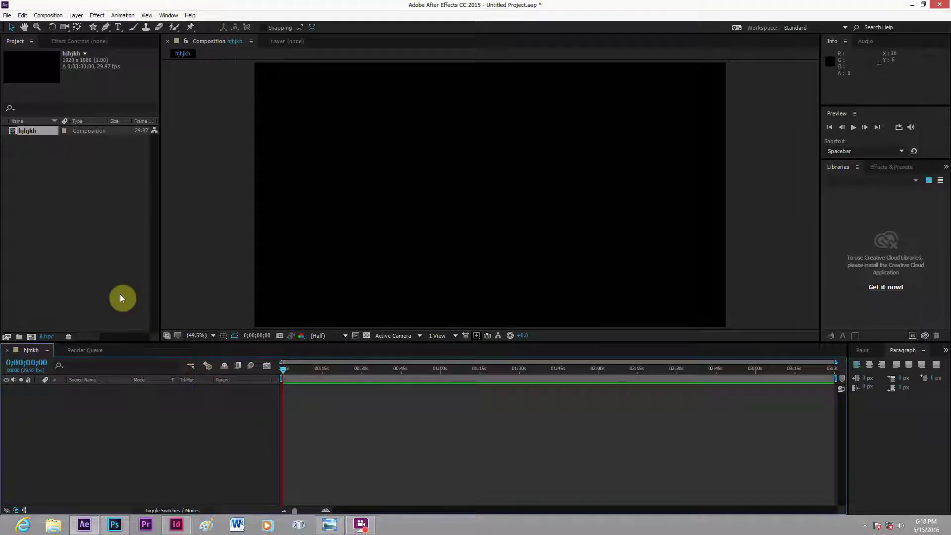
click(102, 273)
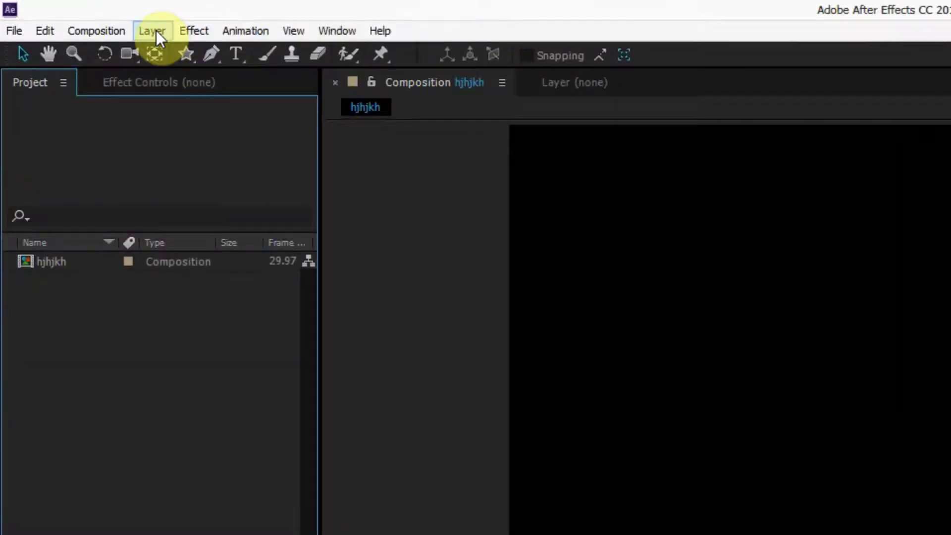
Add a green 1920 x 1080 px solid layer named b to the composition.
click(156, 31)
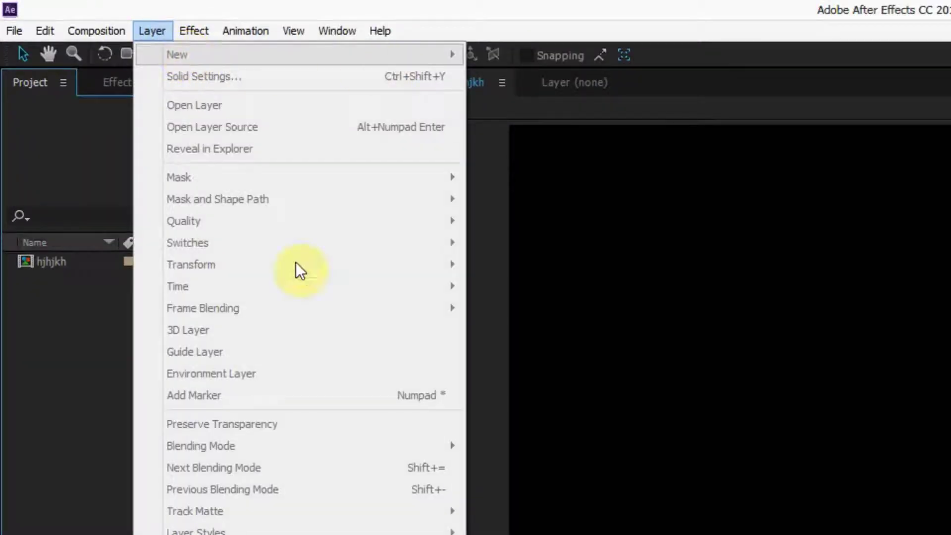
key(Escape)
click(157, 37)
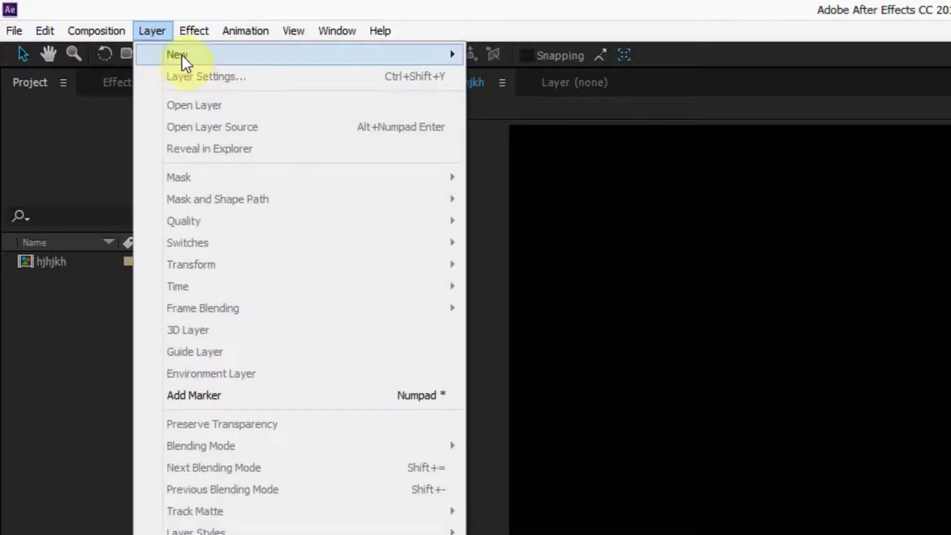
mouse_move(284, 53)
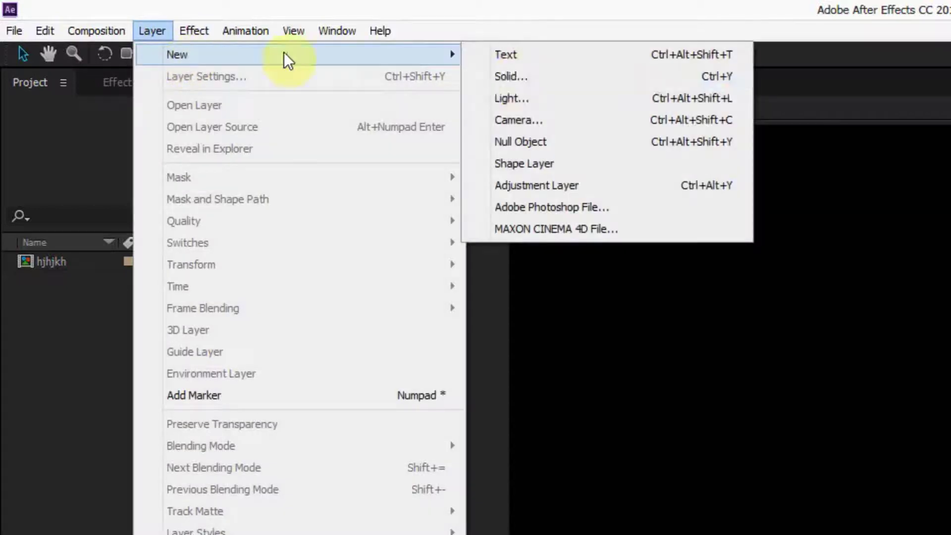
click(510, 75)
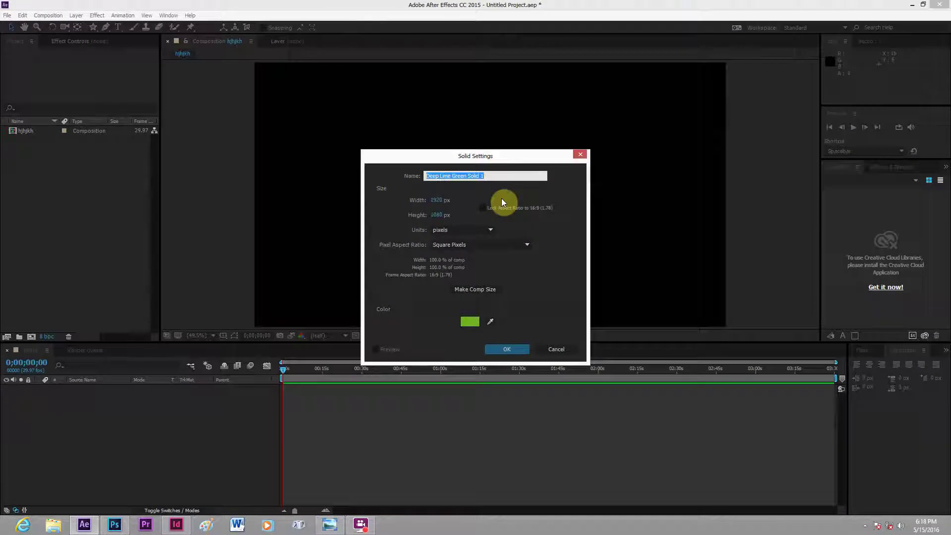
text(b)
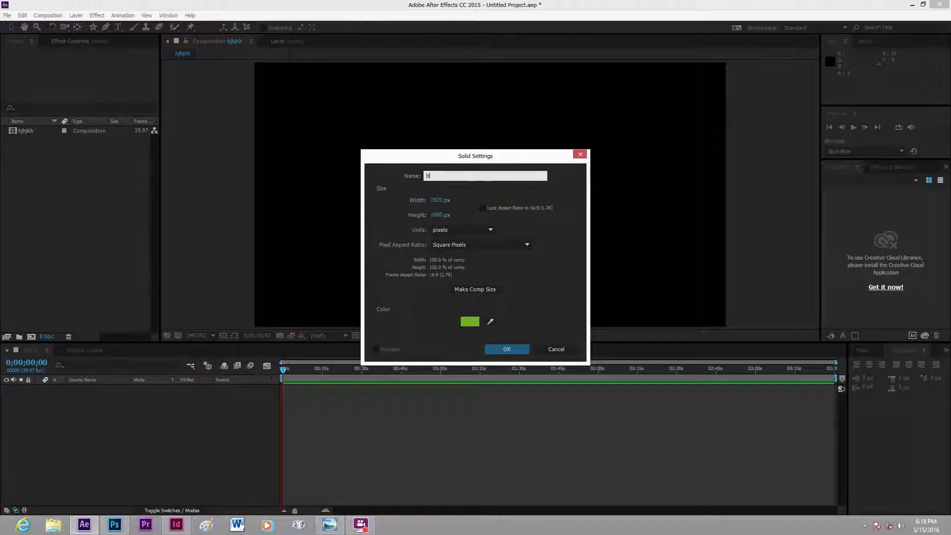
click(513, 349)
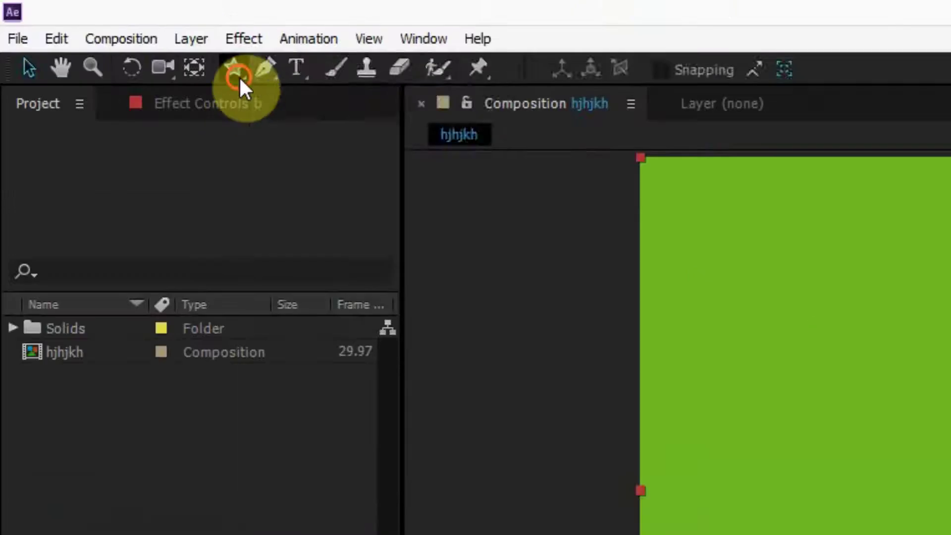
Draw a rectangular mask about 1674 x 896 px on solid b, leaving a margin inside the frame edges.
click(94, 29)
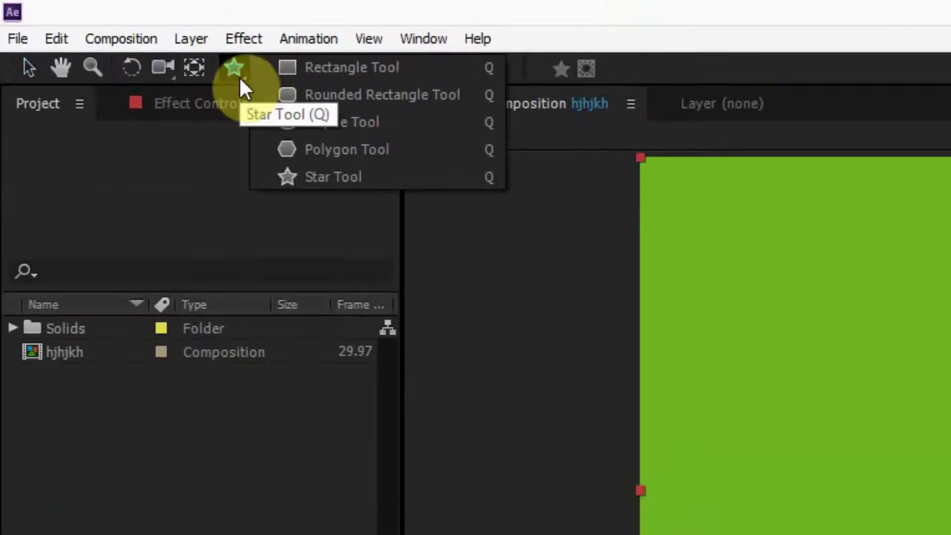
click(306, 70)
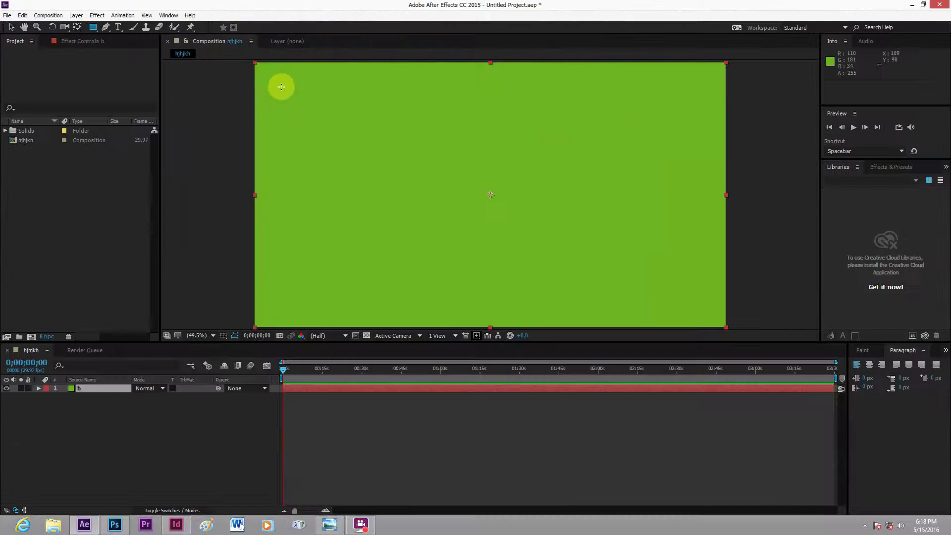
drag(472, 146, 512, 184)
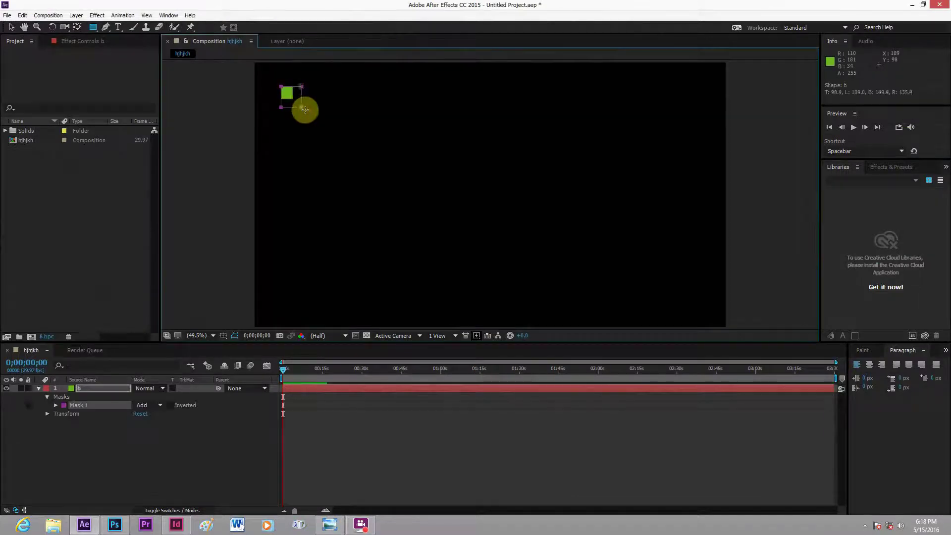
drag(305, 110, 691, 306)
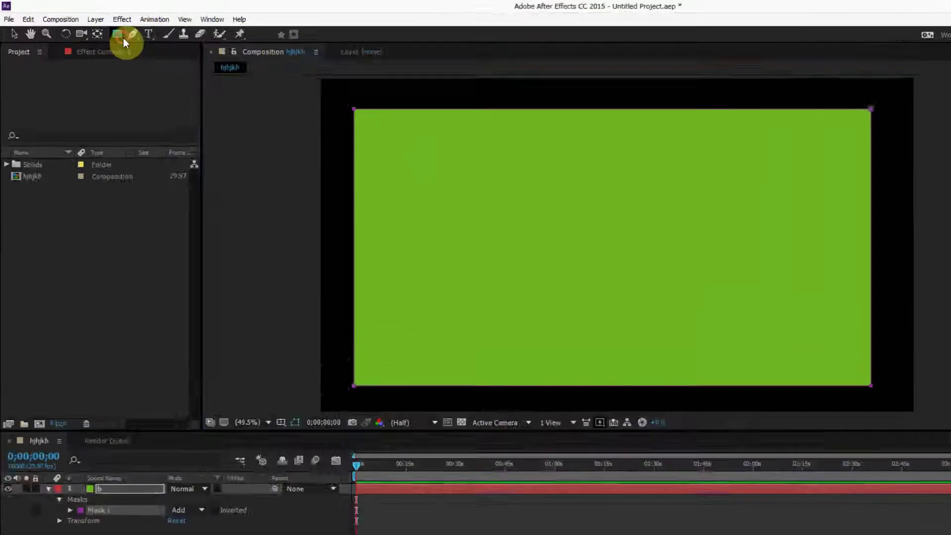
Draw a large star mask in the left half of the green rectangle and set its mode to Subtract.
click(93, 27)
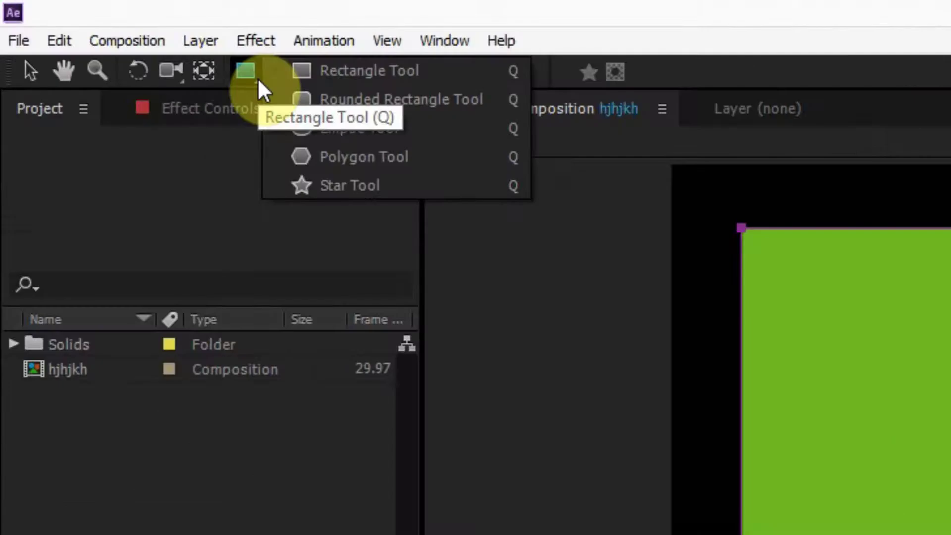
click(328, 186)
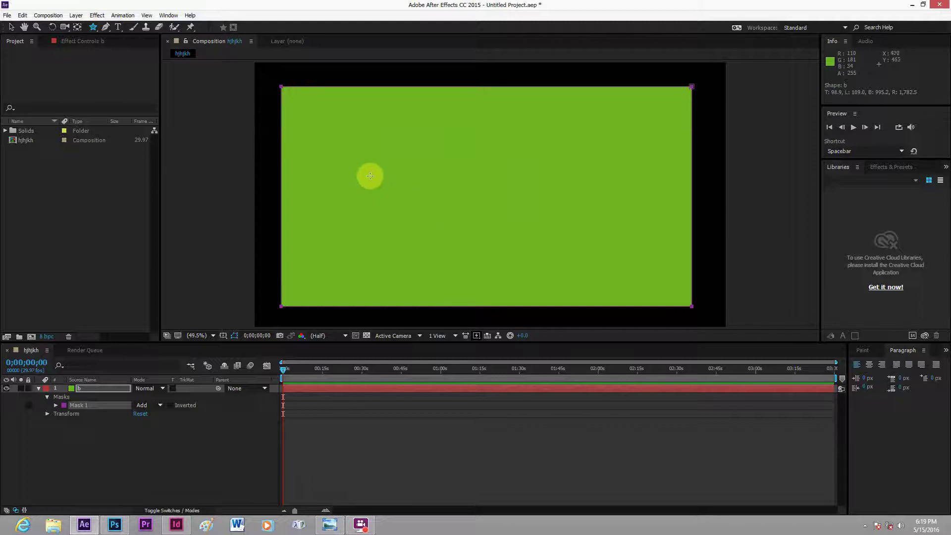
drag(375, 186, 435, 212)
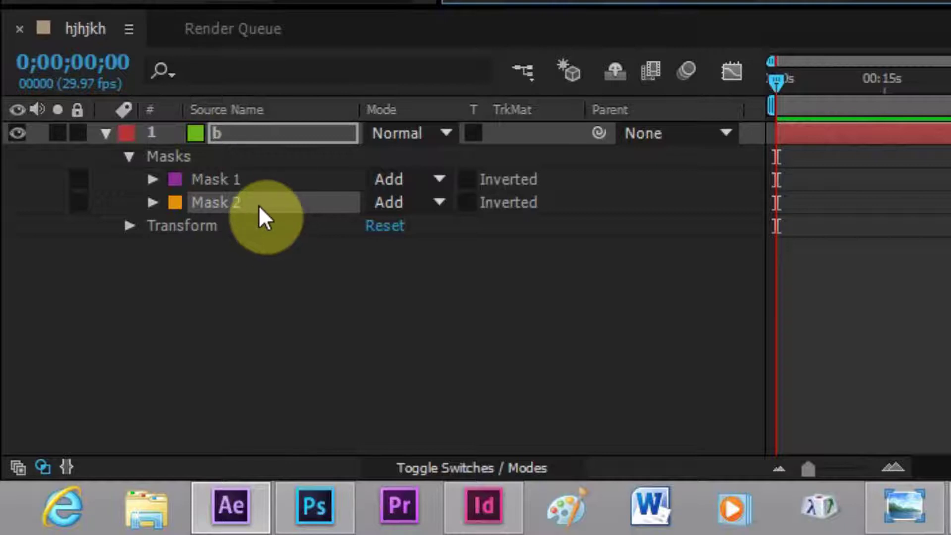
click(436, 203)
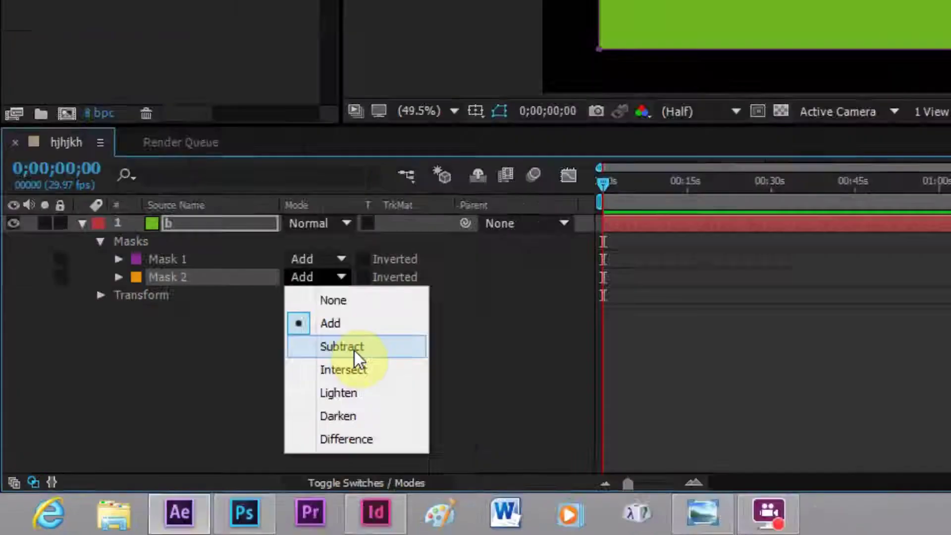
click(455, 296)
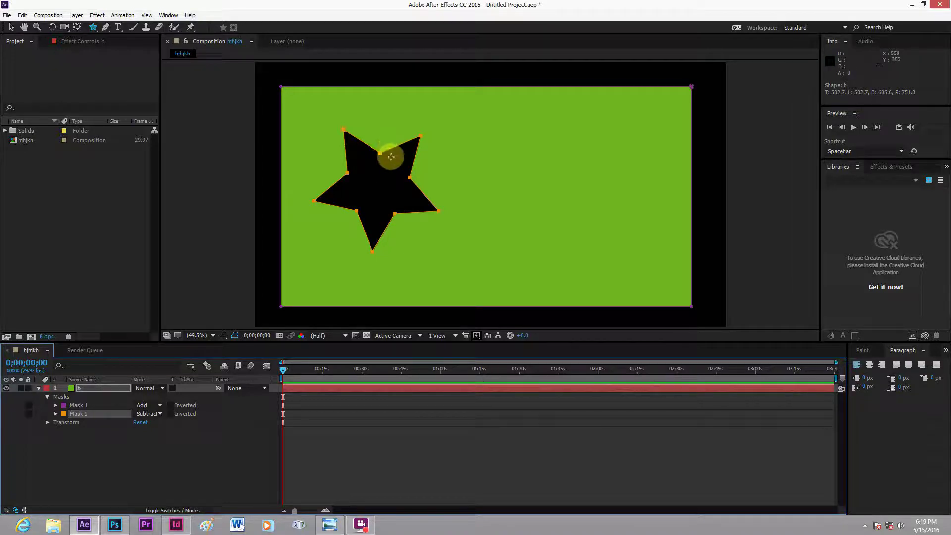
Draw a smaller star mask in the upper right half of the rectangle and set its mode to Subtract.
drag(541, 166, 578, 178)
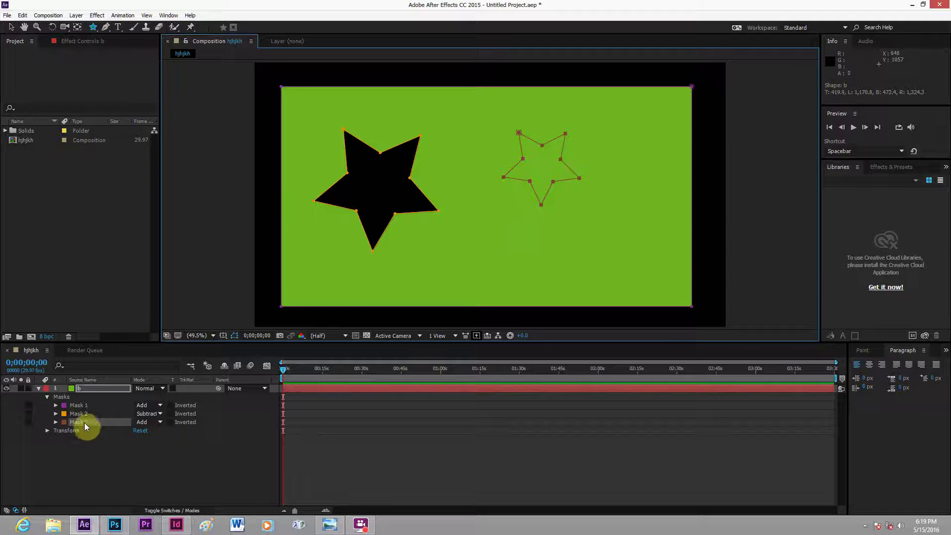
click(159, 423)
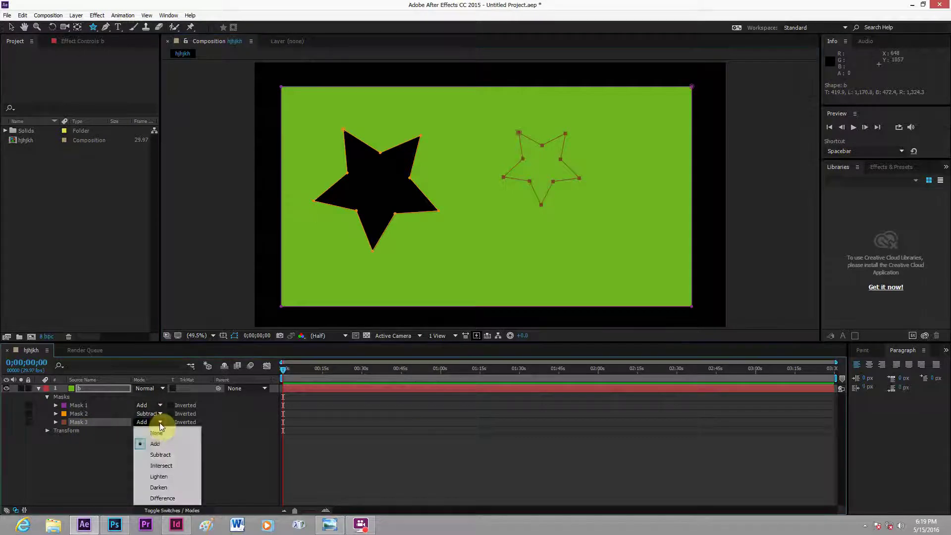
click(160, 455)
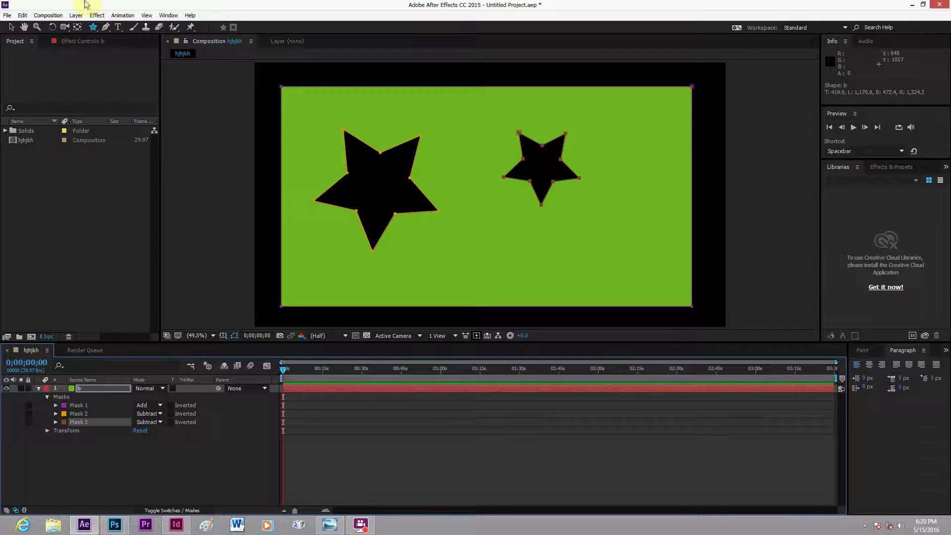
Draw an elliptical mask about 723 x 246 px below the small star and set its mode to Subtract.
click(93, 27)
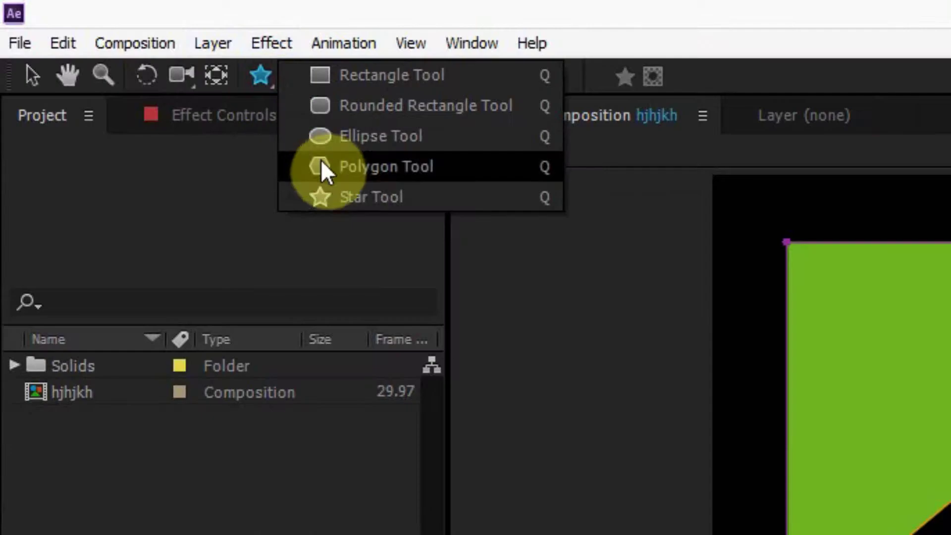
click(337, 136)
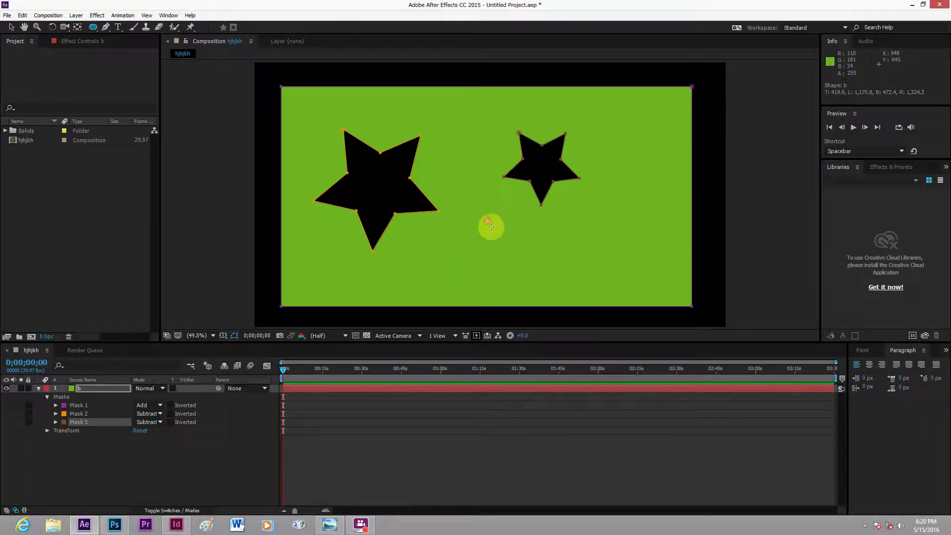
drag(491, 227, 664, 280)
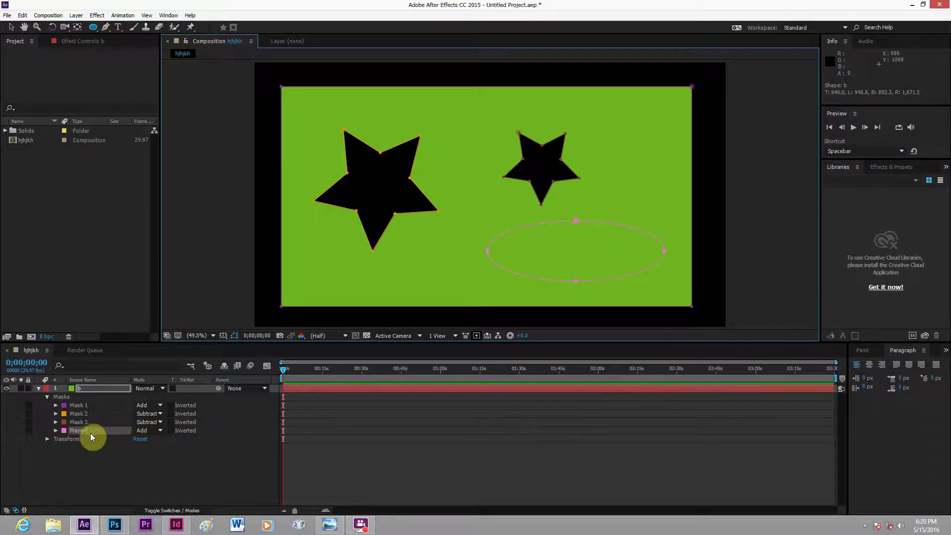
click(160, 430)
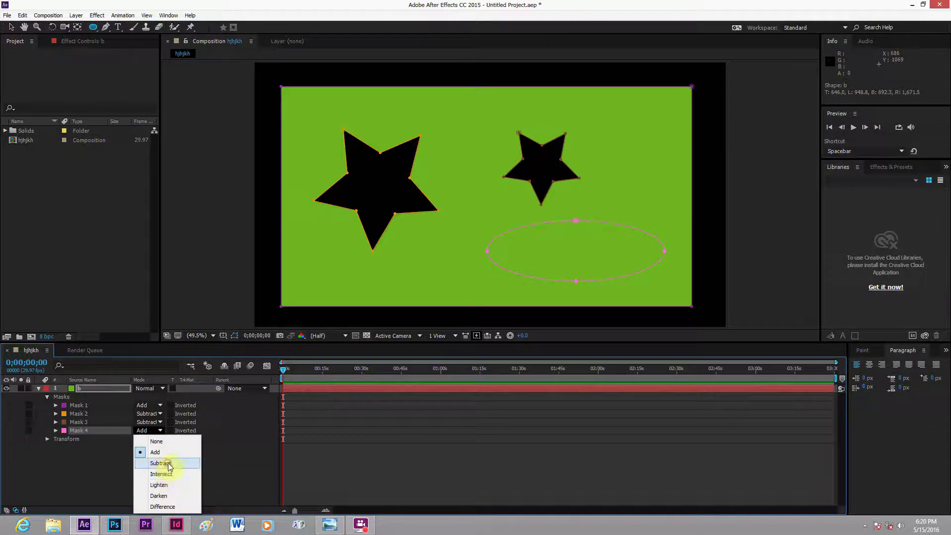
click(168, 463)
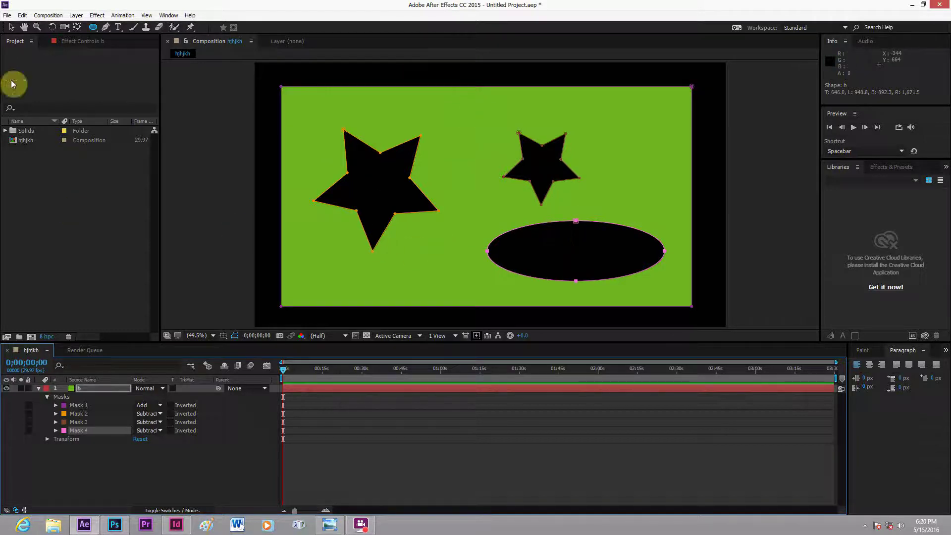
click(12, 27)
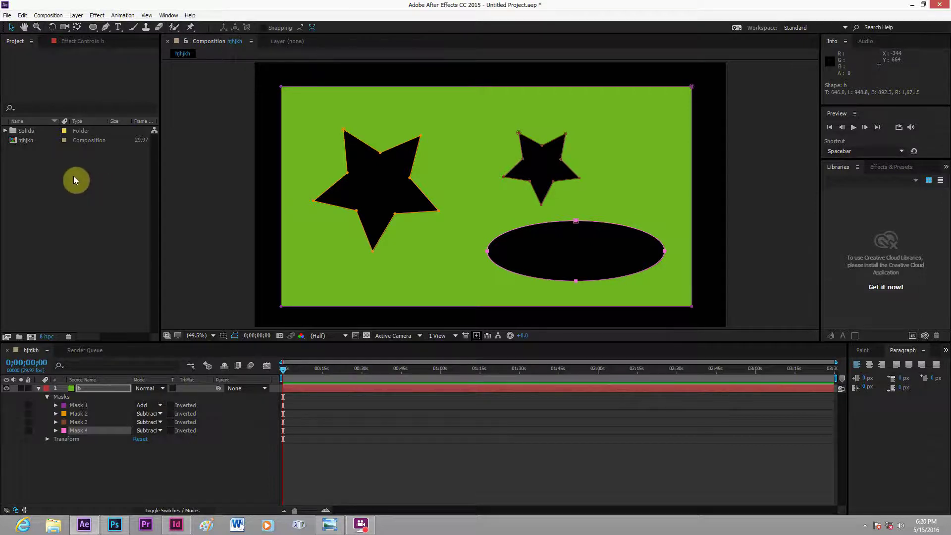
Import the footage file Fire_AtCam_01 from the fire folder into the project.
click(7, 15)
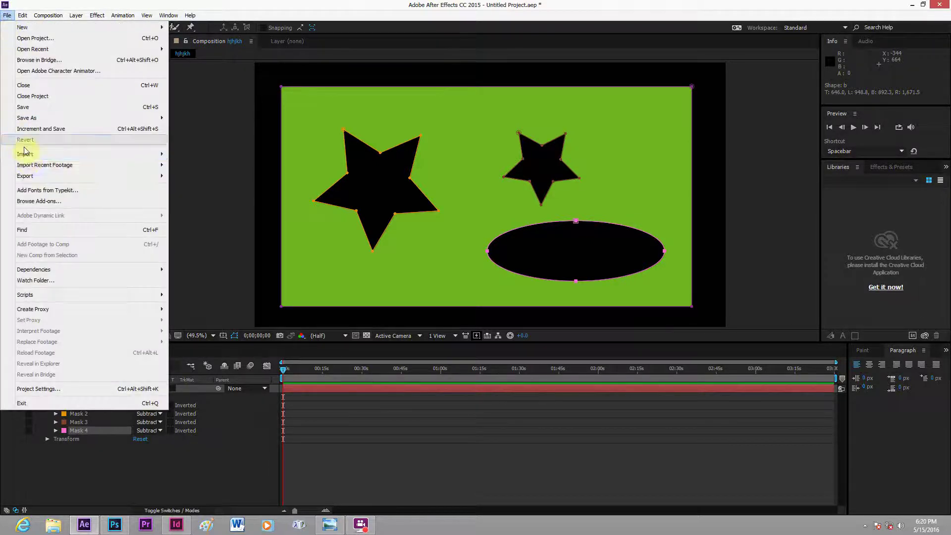
mouse_move(32, 154)
click(189, 155)
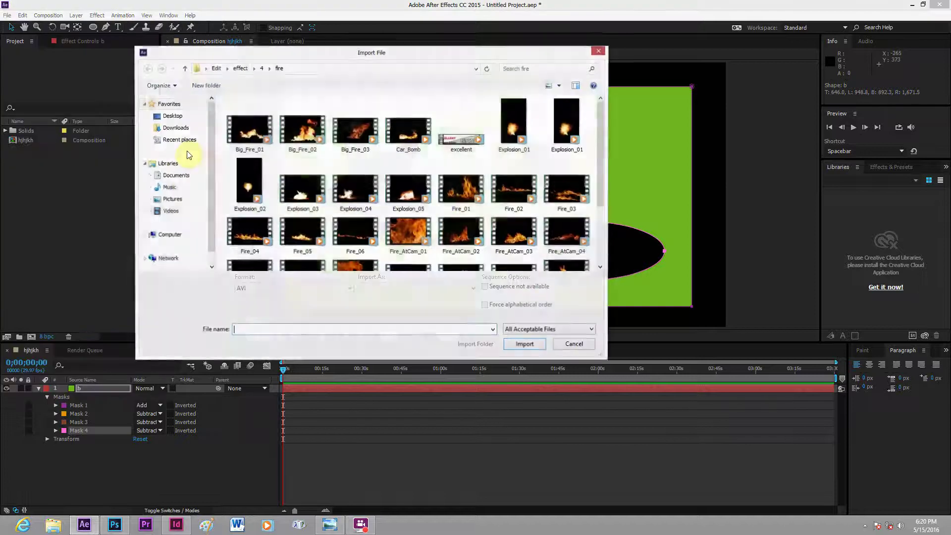
drag(365, 58, 380, 58)
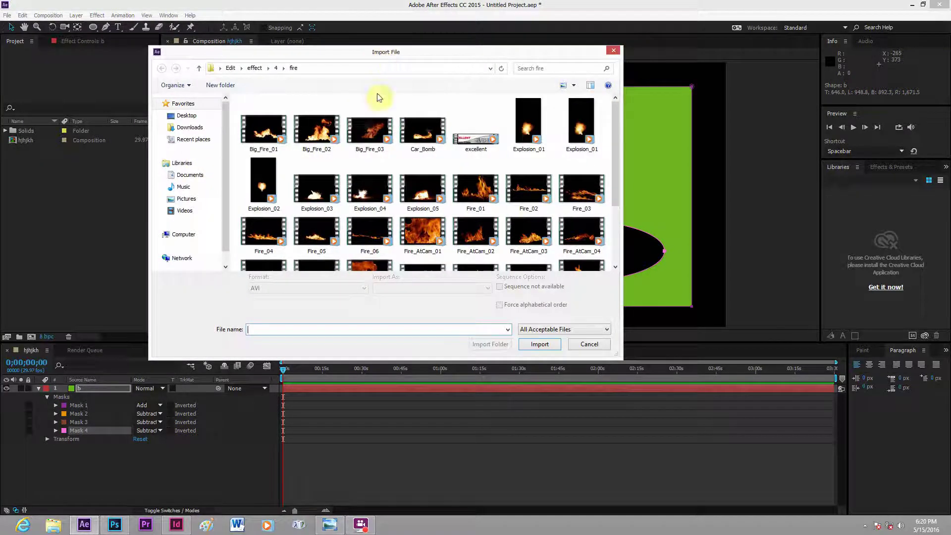
double_click(429, 241)
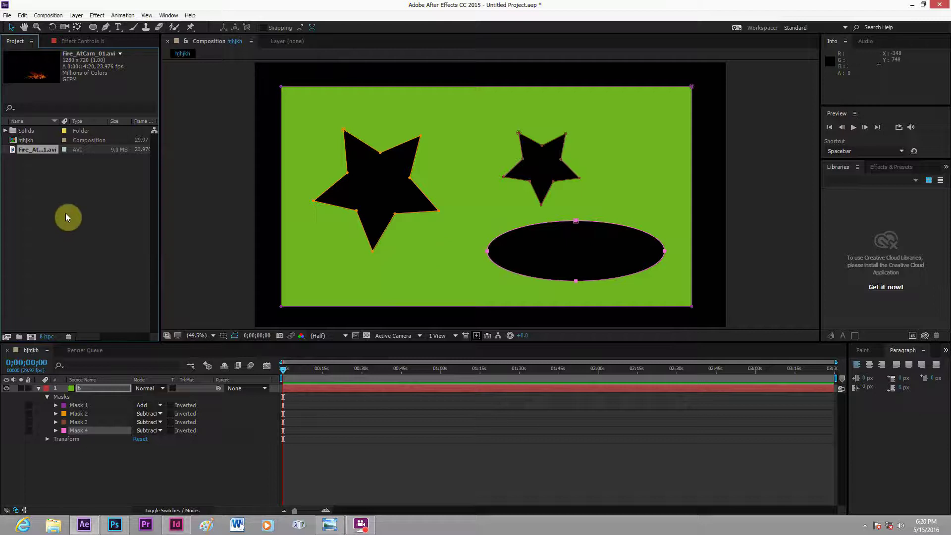
Collapse and deselect layer b, and place the Fire_AtCam_01.avi footage beneath it in the timeline.
click(39, 388)
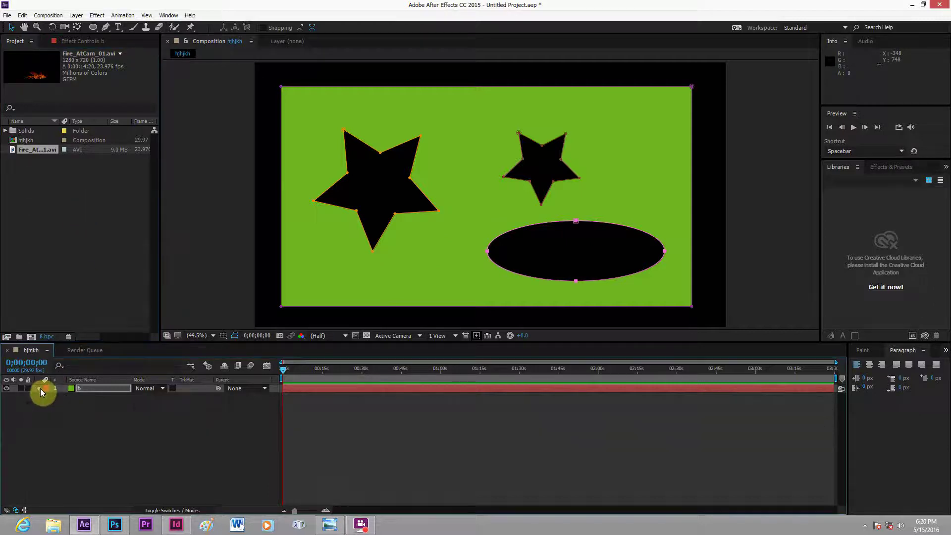
click(79, 411)
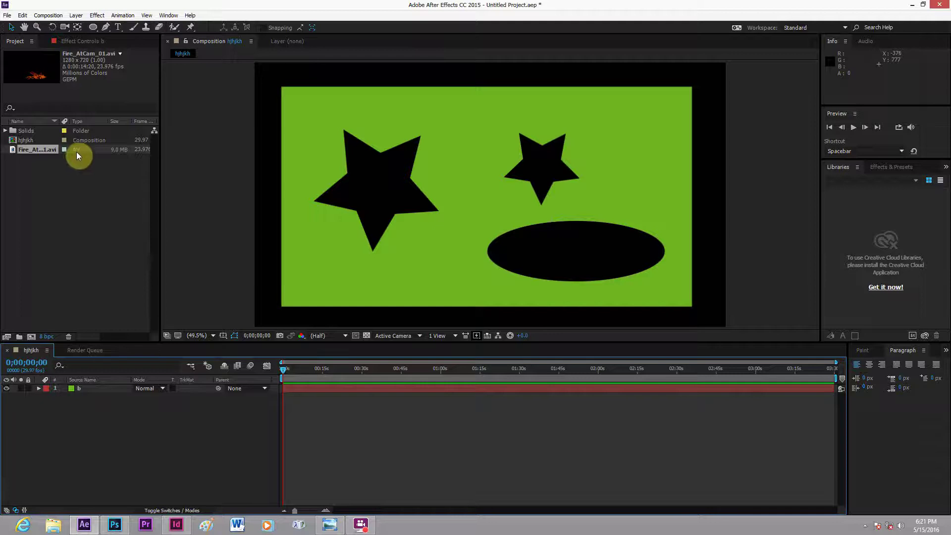
drag(80, 151, 133, 418)
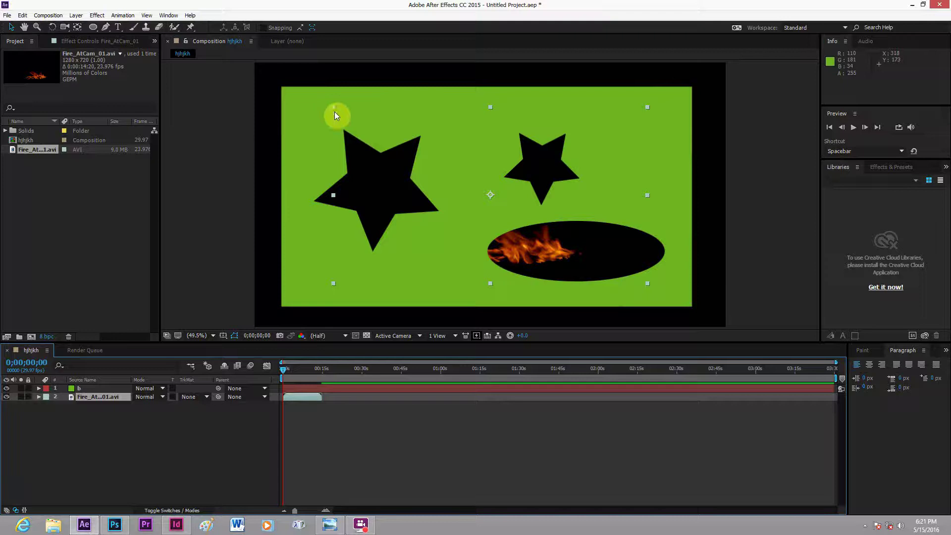
Reposition the Fire_AtCam_01.avi footage behind the large star opening and preview the composition's playback.
drag(548, 244, 529, 247)
drag(483, 228, 412, 195)
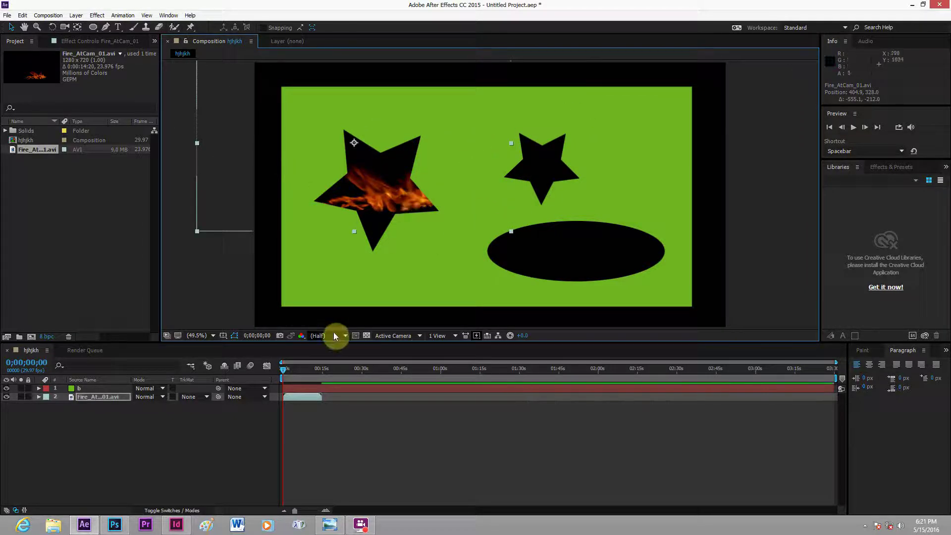
key(space)
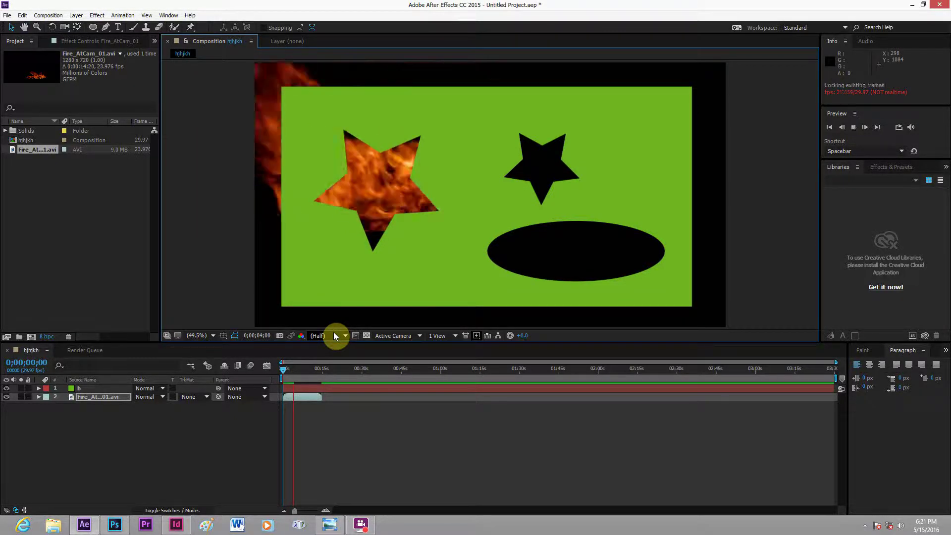
key(space)
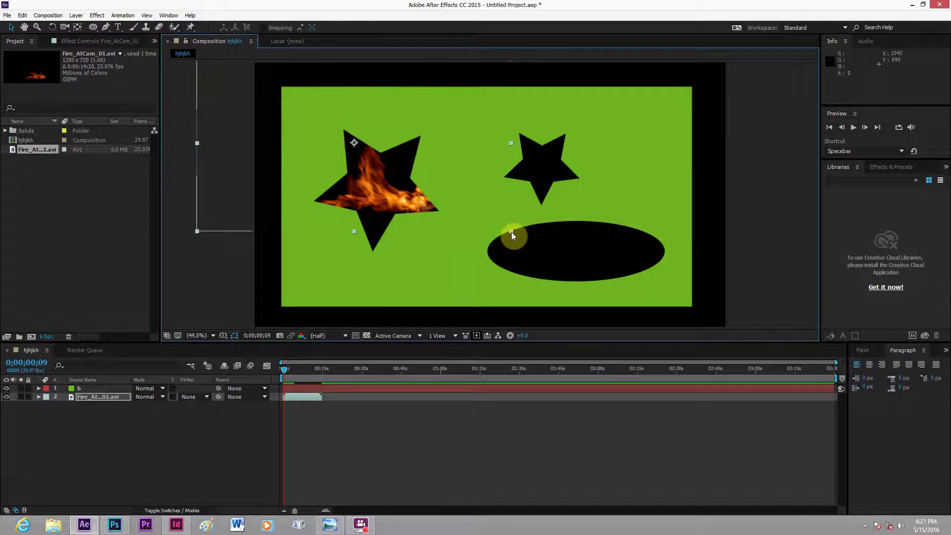
Scale the fire footage to about 311% wide and 303% high, then shift it upward to spread the flames behind all three openings.
drag(511, 232, 632, 266)
scroll(632, 266, down, 2)
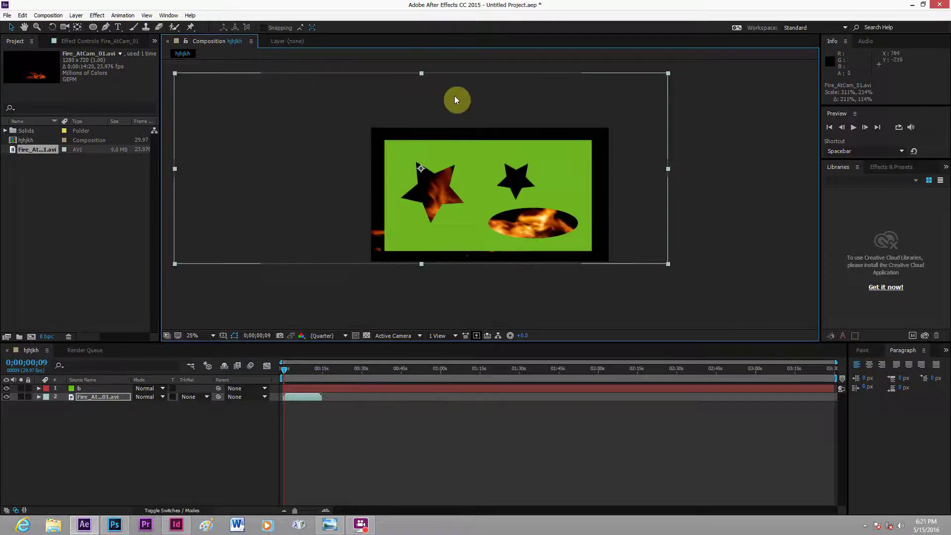
drag(421, 73, 423, 35)
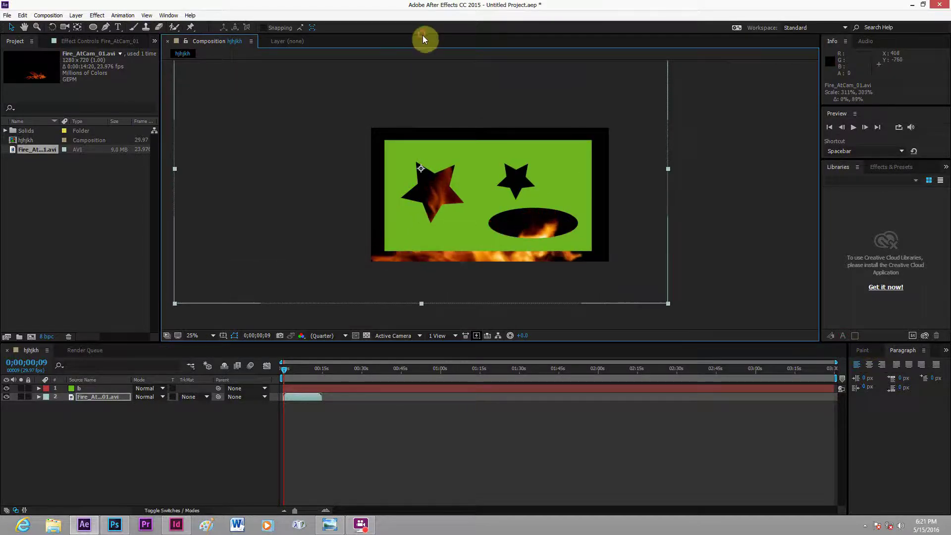
drag(479, 258, 472, 207)
click(317, 266)
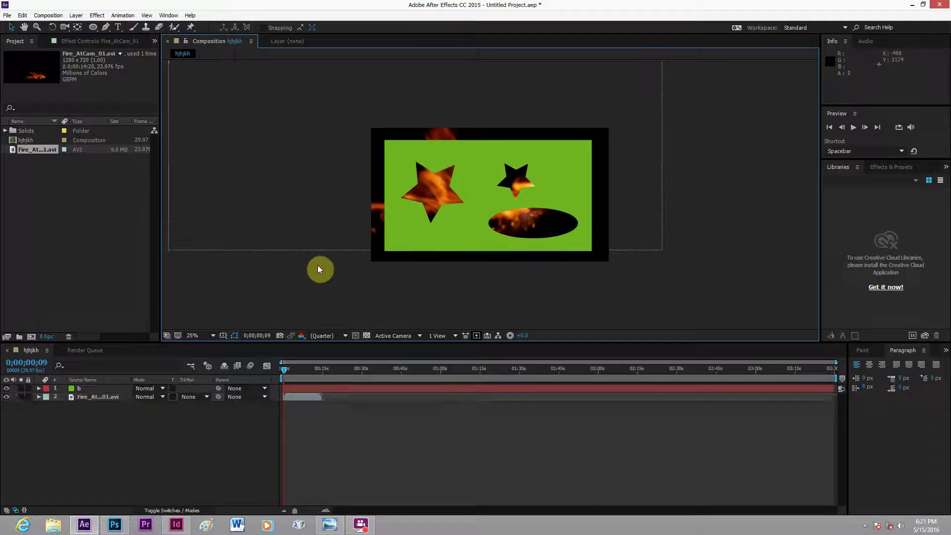
click(213, 338)
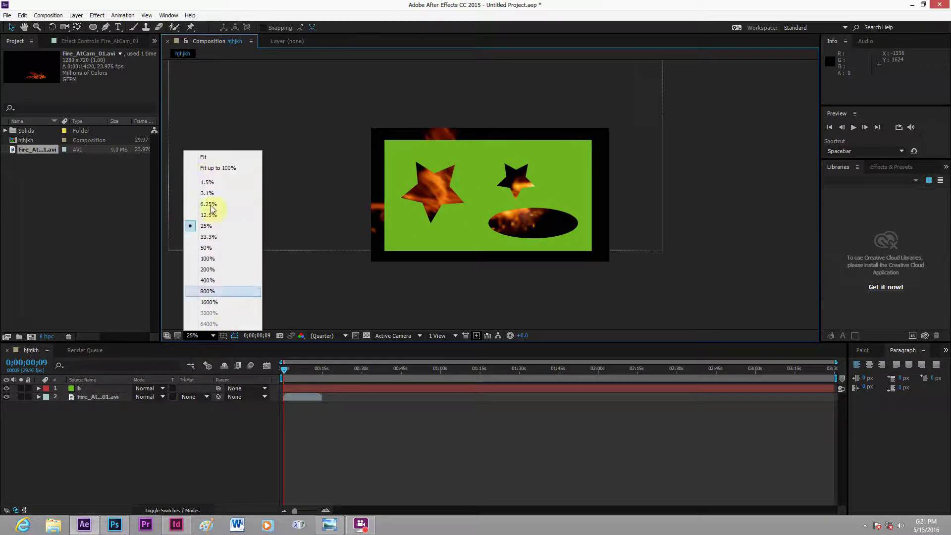
click(203, 156)
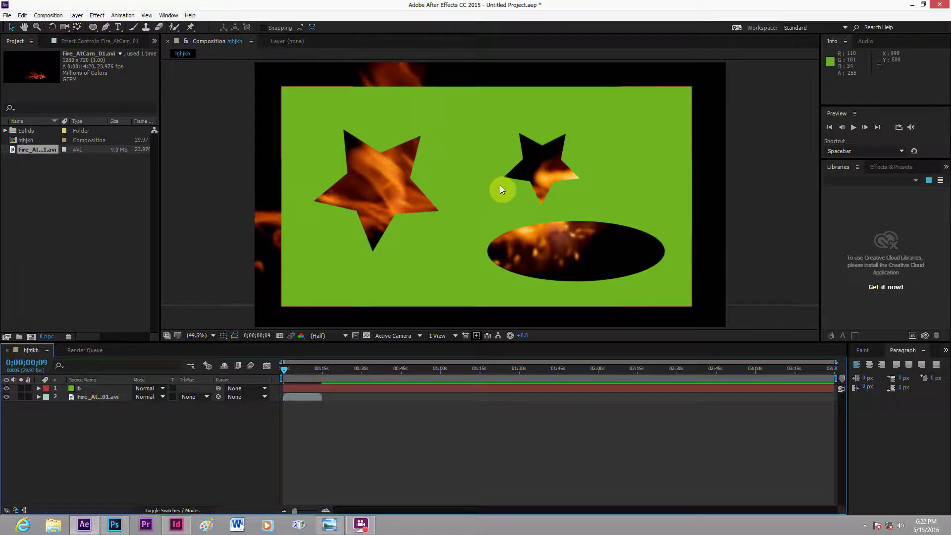
Preview the fire playing through the star and ellipse openings, then minimize the application window.
key(space)
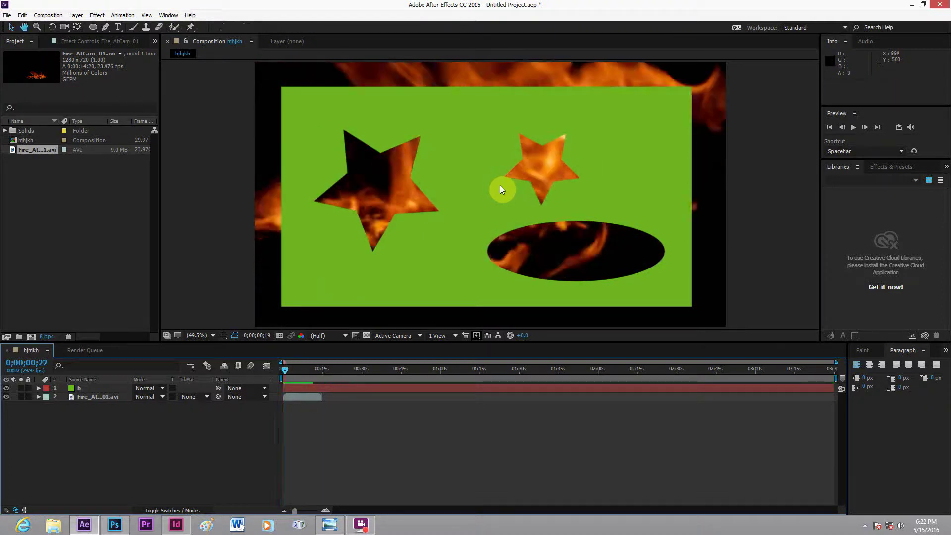
key(space)
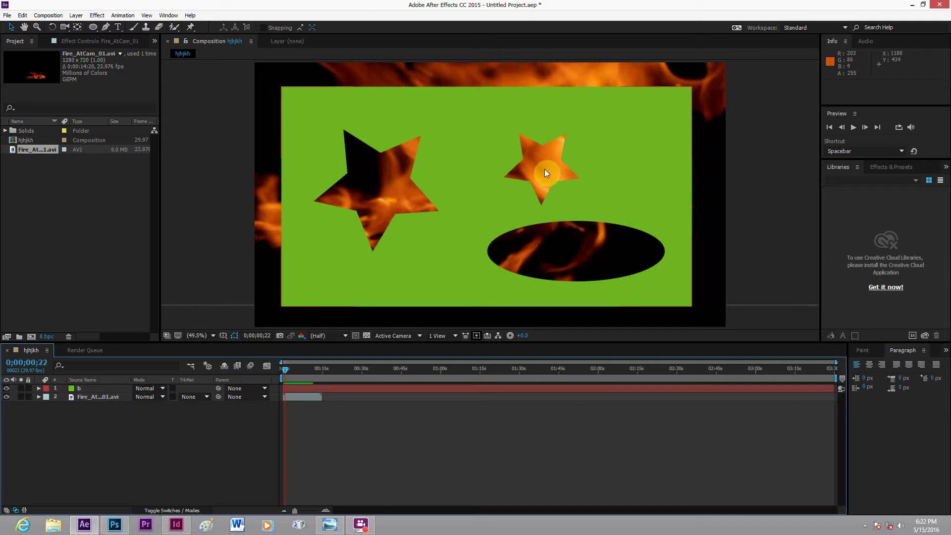
click(912, 4)
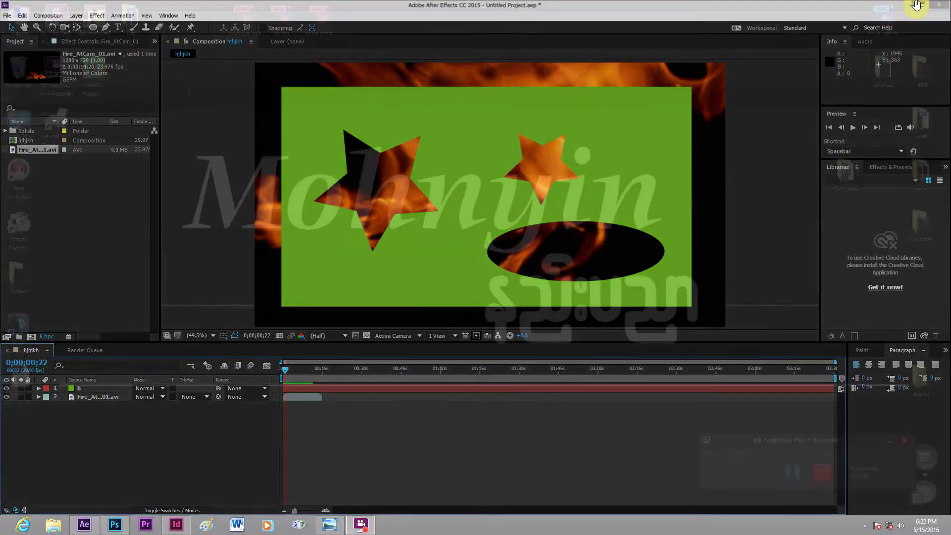